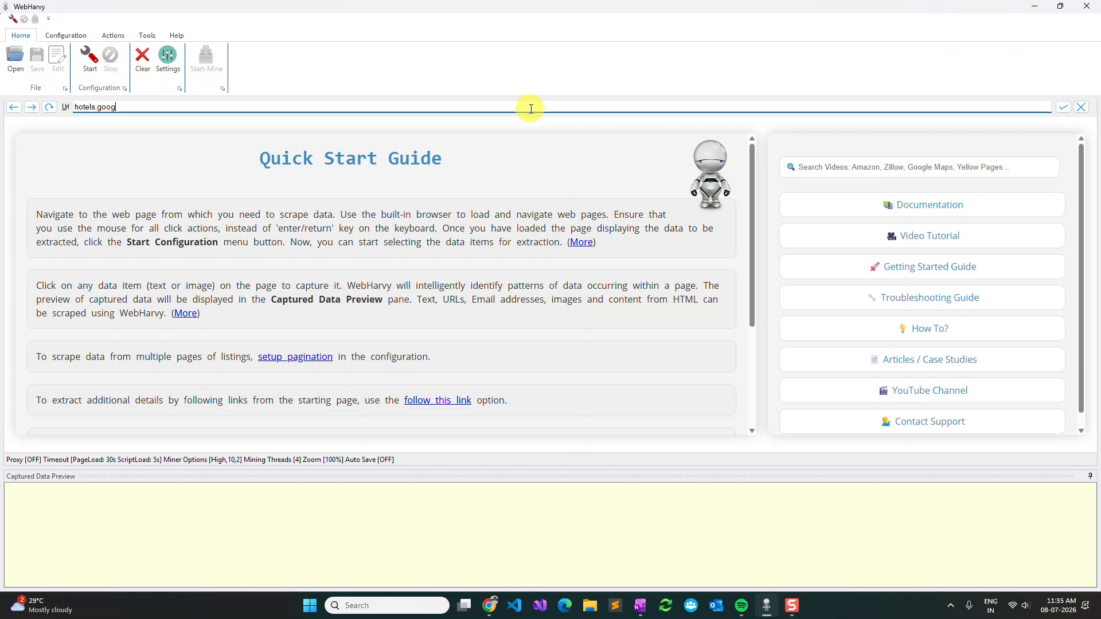
Step: Load the Google Hotels page and search it for london
key("Return")
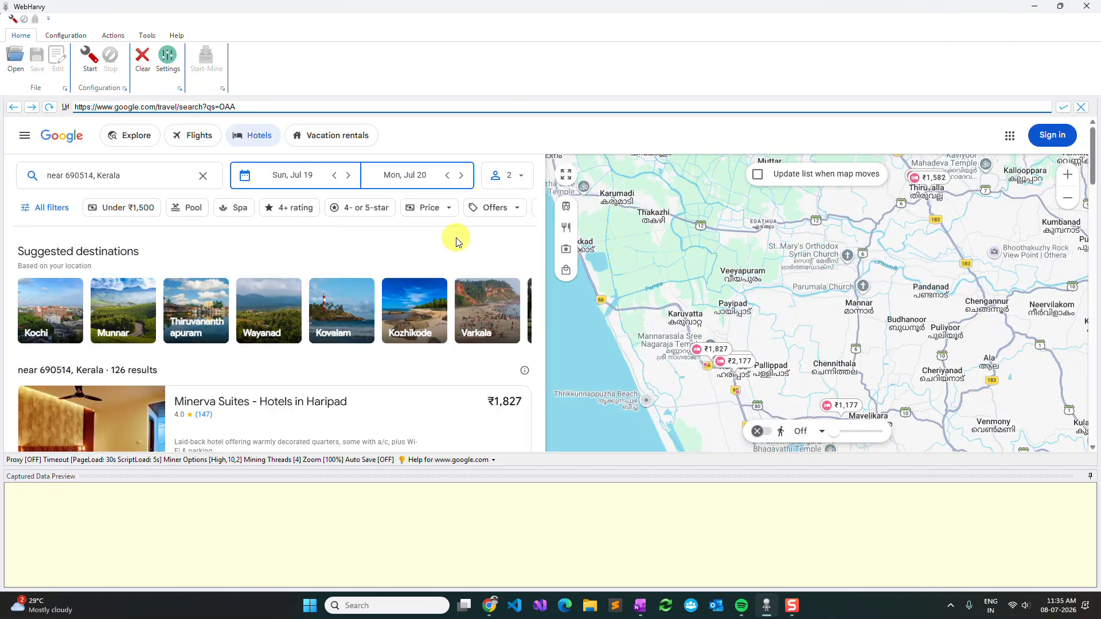
left_click(202, 176)
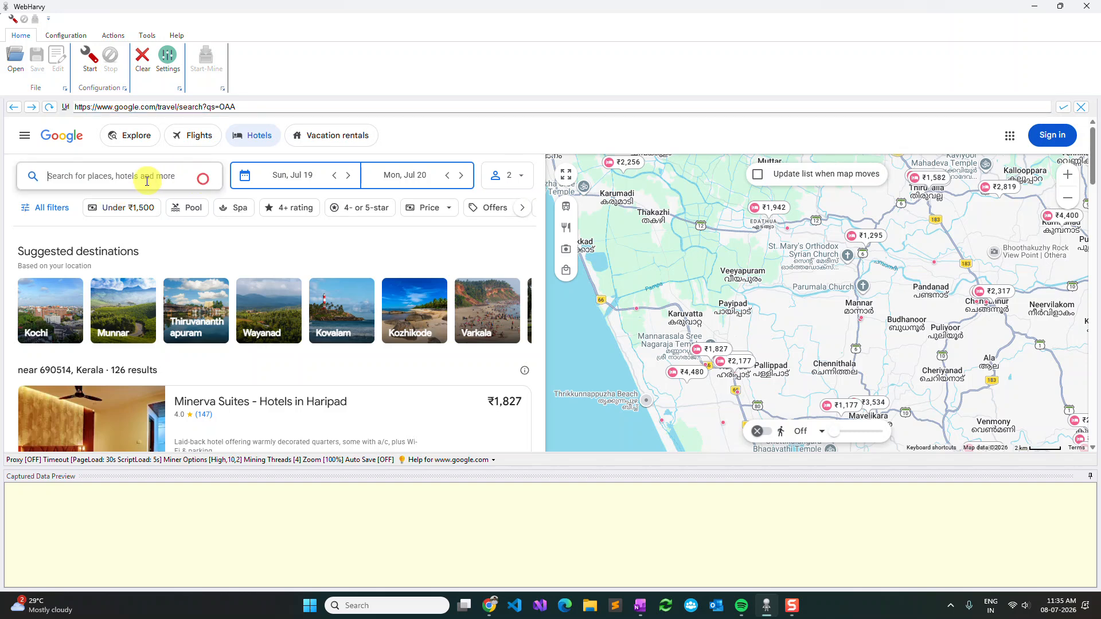
type("london")
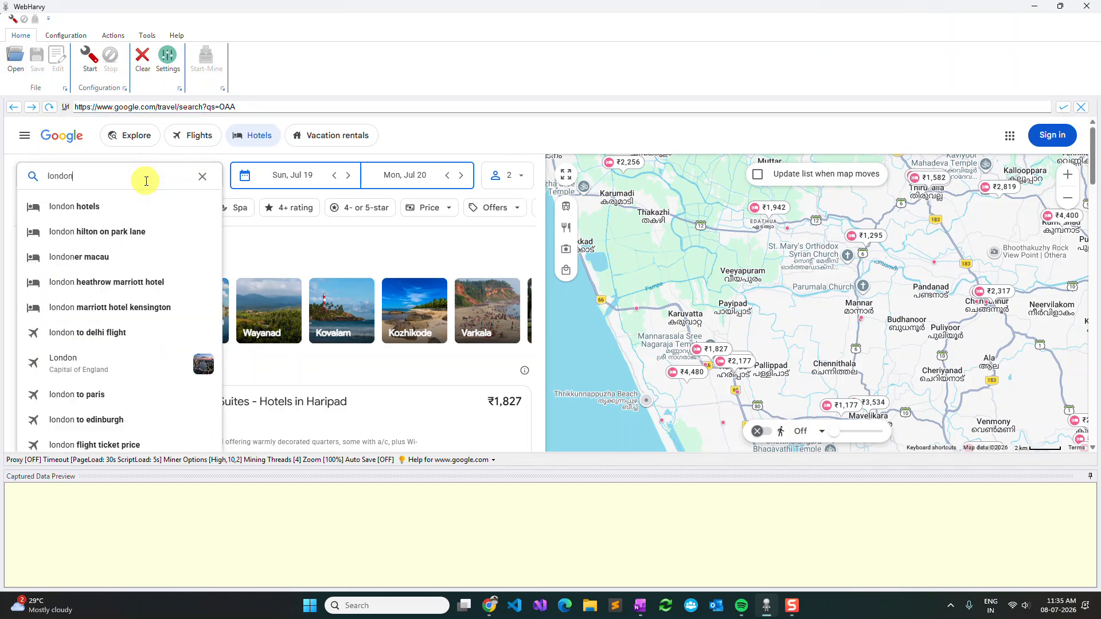
key("Return")
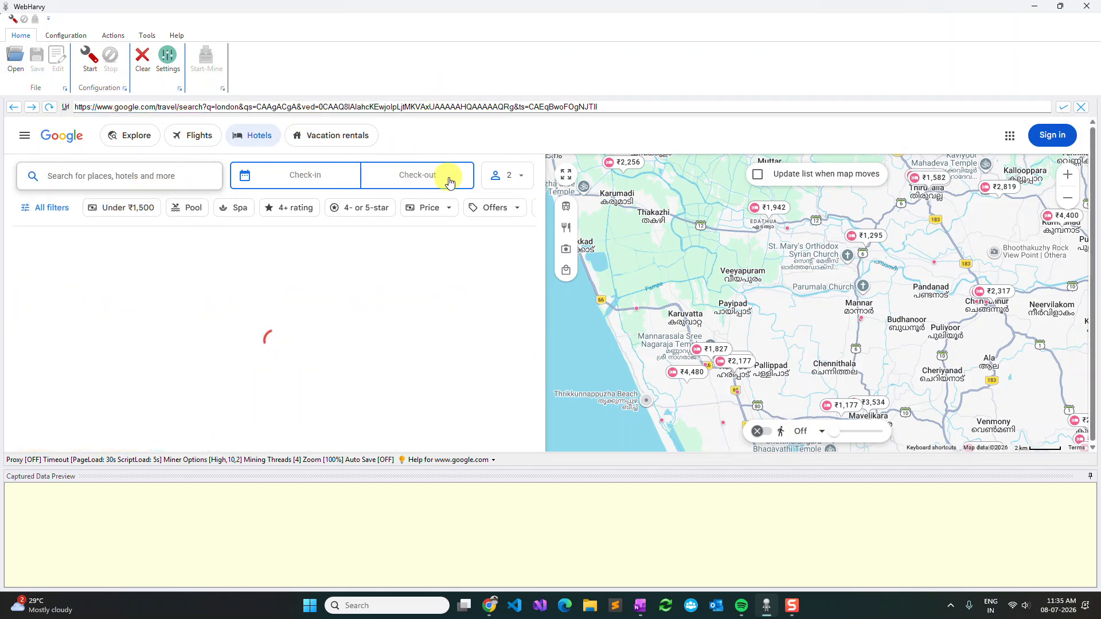
Step: Start the scraping configuration and capture only the hotel name from the first London listing's text as Name
scroll(383, 228, "down", 4)
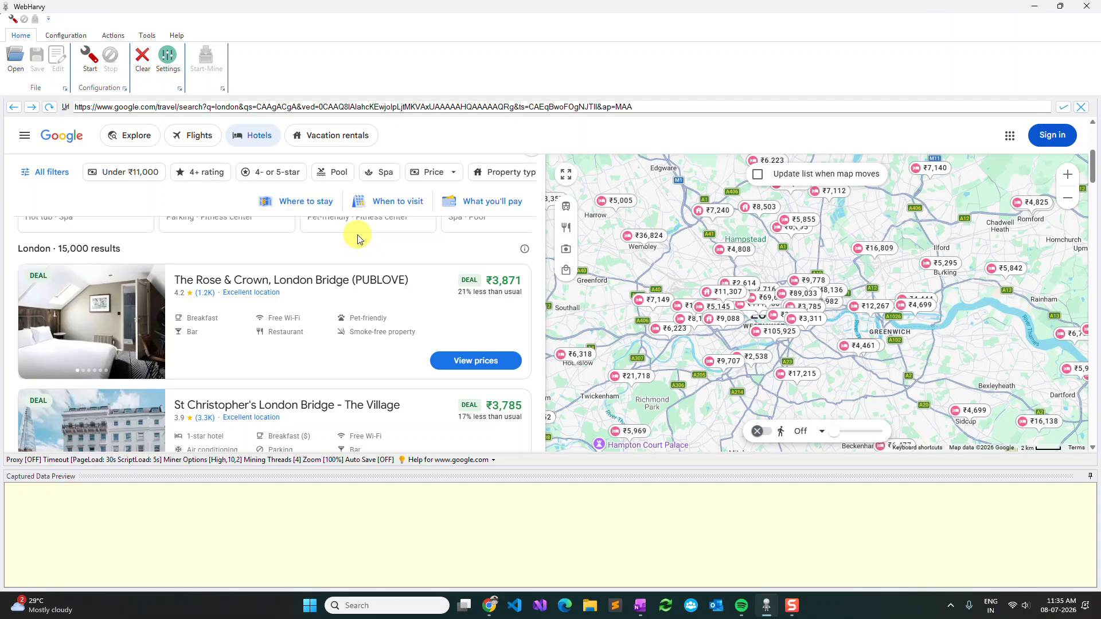
scroll(356, 237, "down", 10)
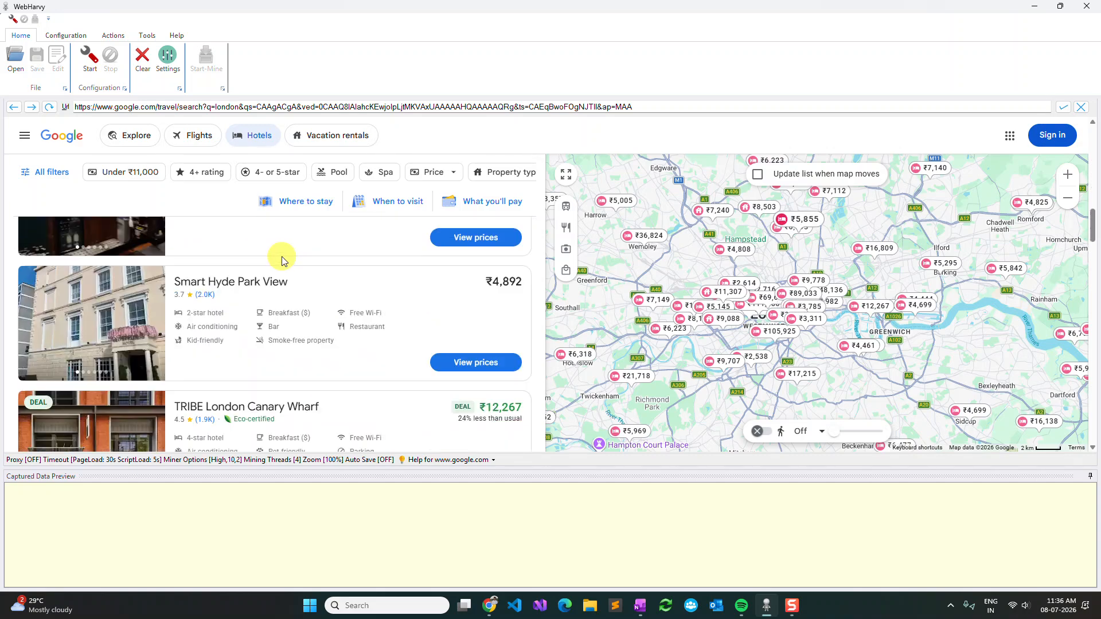
scroll(282, 258, "up", 10)
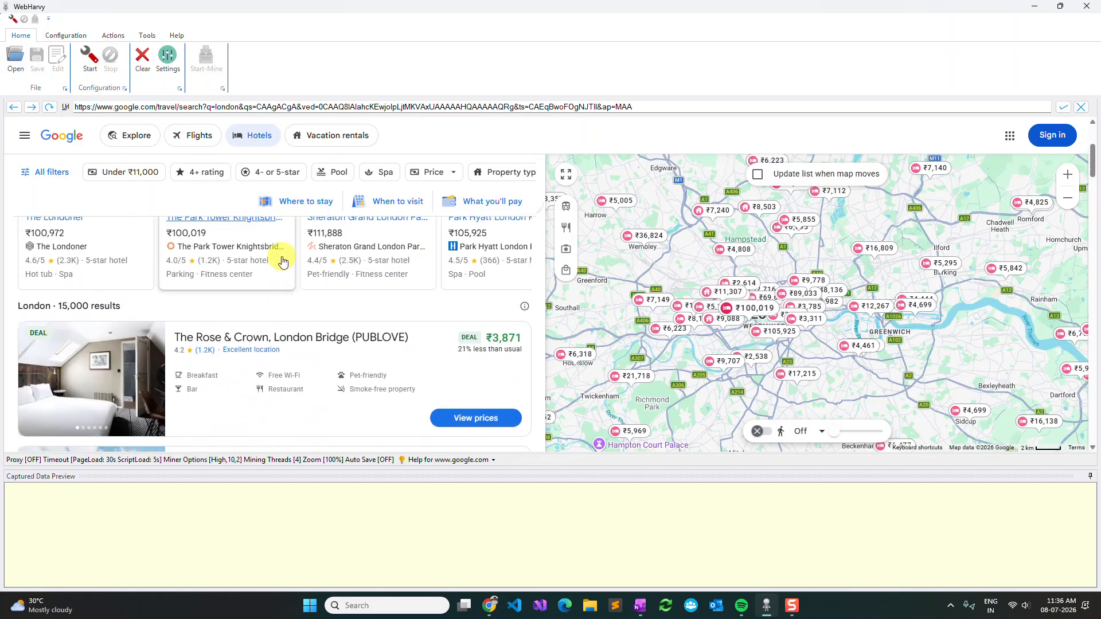
left_click(95, 71)
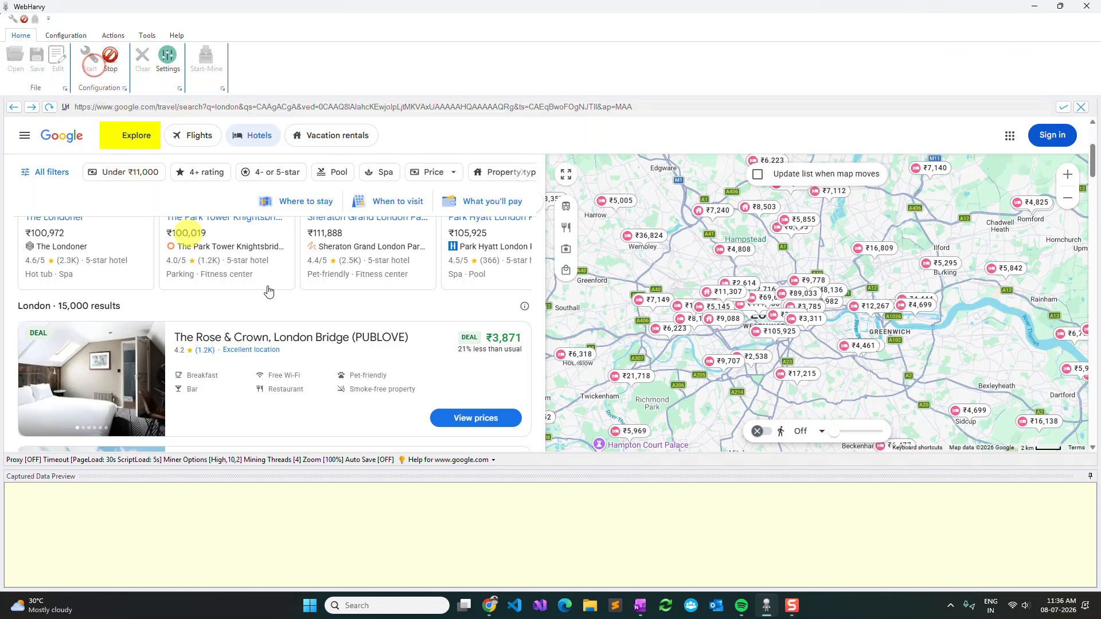
left_click(306, 343)
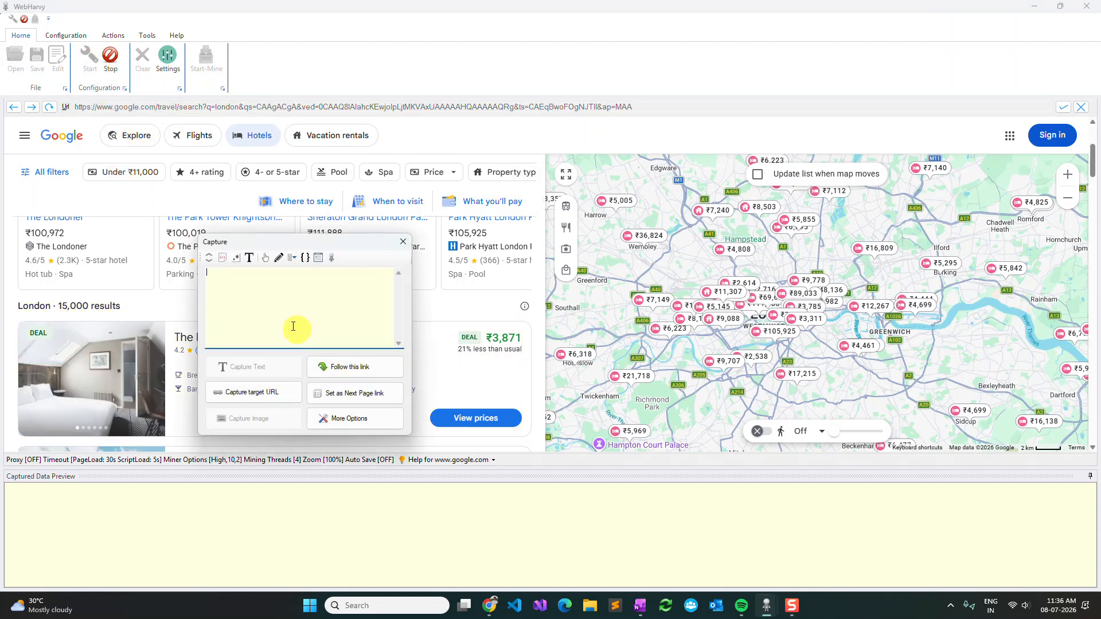
left_click(210, 259)
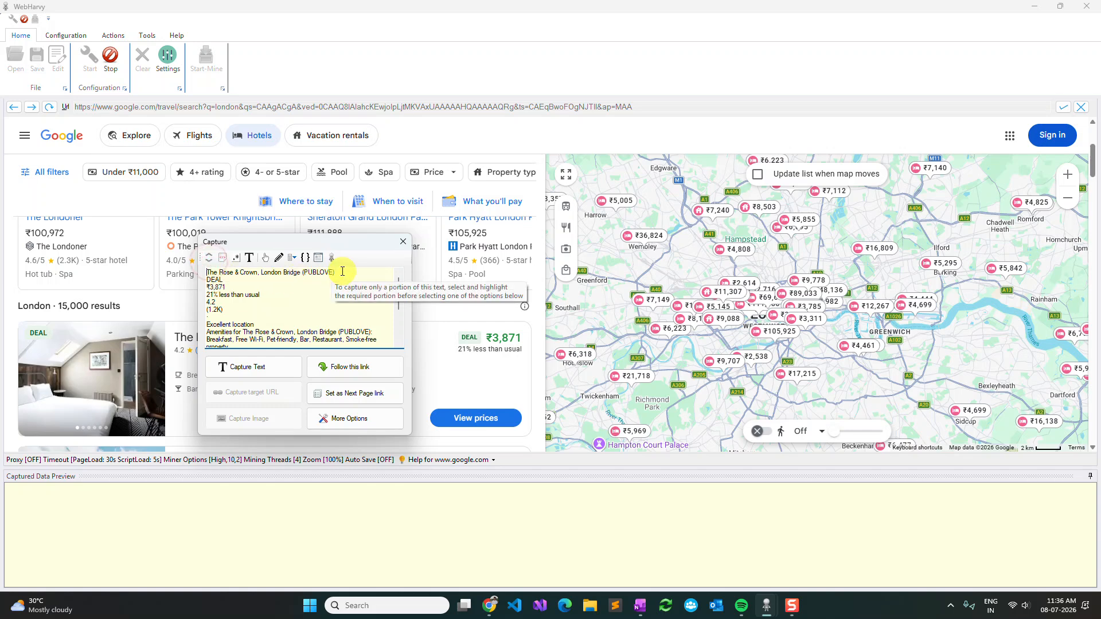
left_click_drag(341, 272, 205, 273)
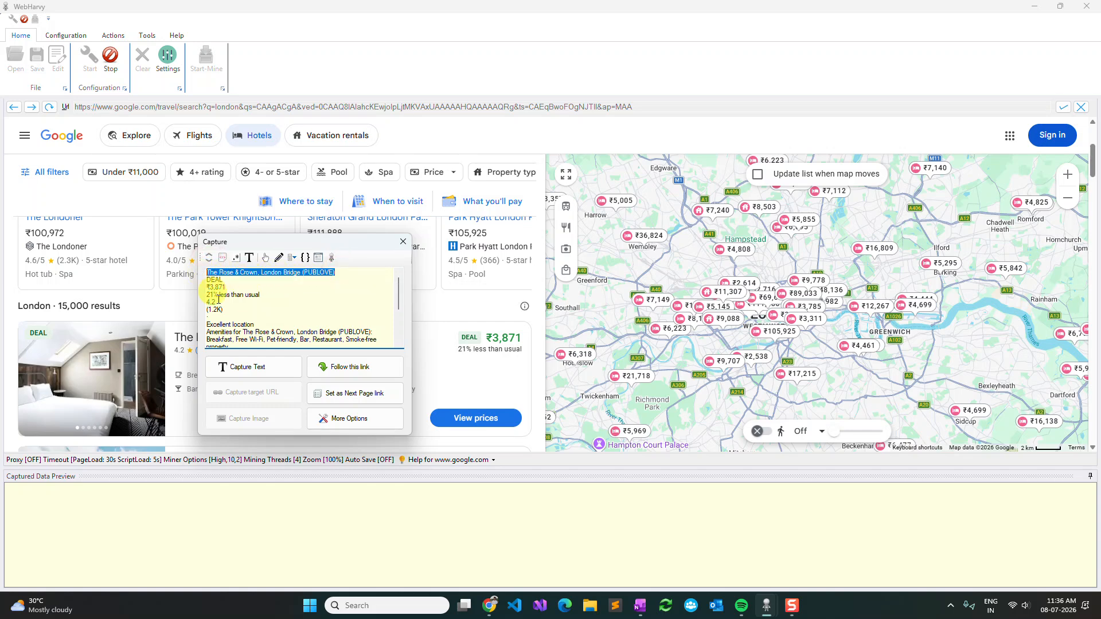
left_click(249, 370)
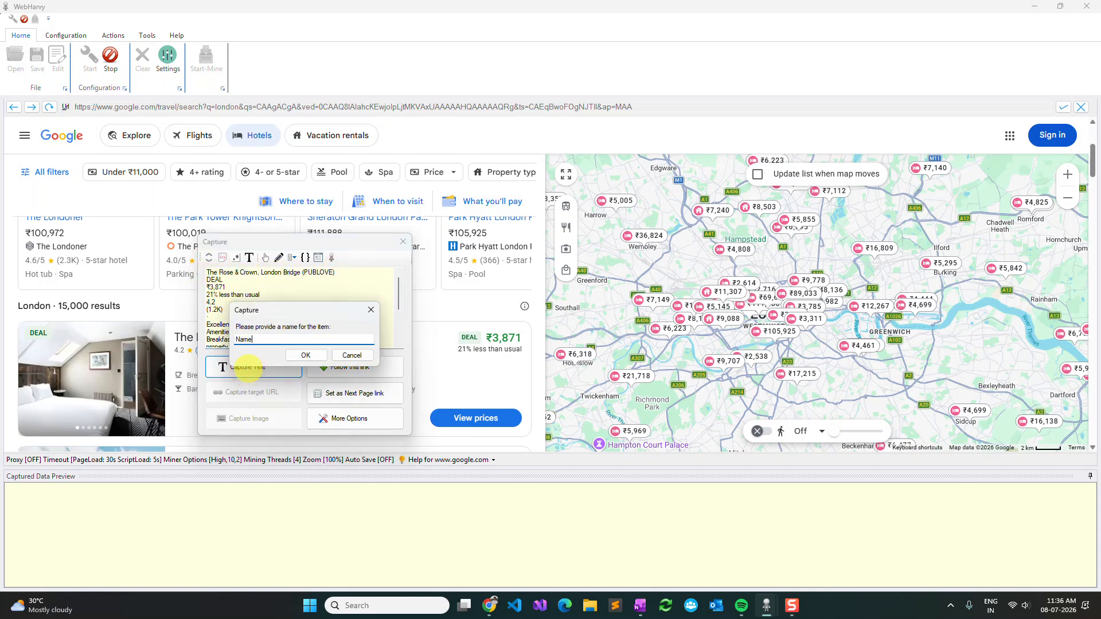
key("Return")
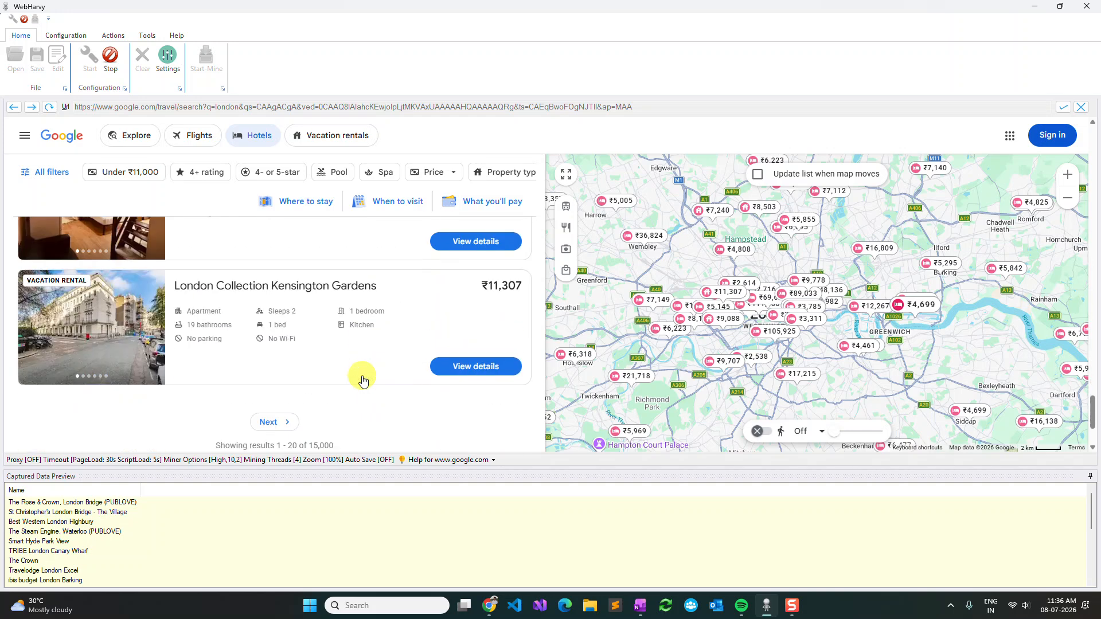
Step: Set the results list's Next control as the next page link, and follow the first hotel's listing link
left_click(275, 412)
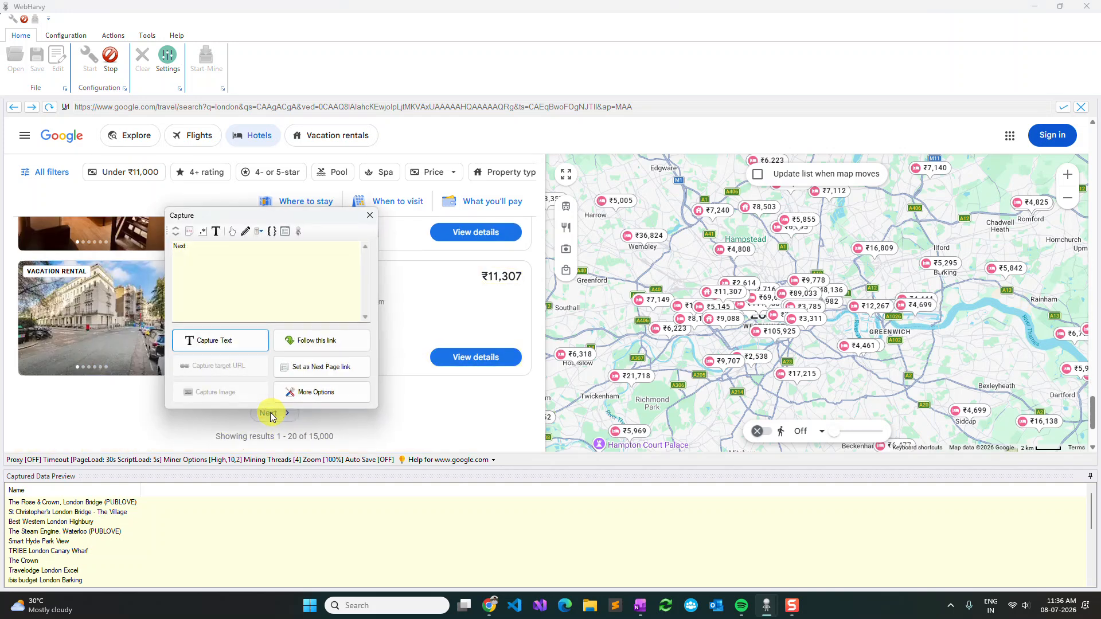
left_click(331, 370)
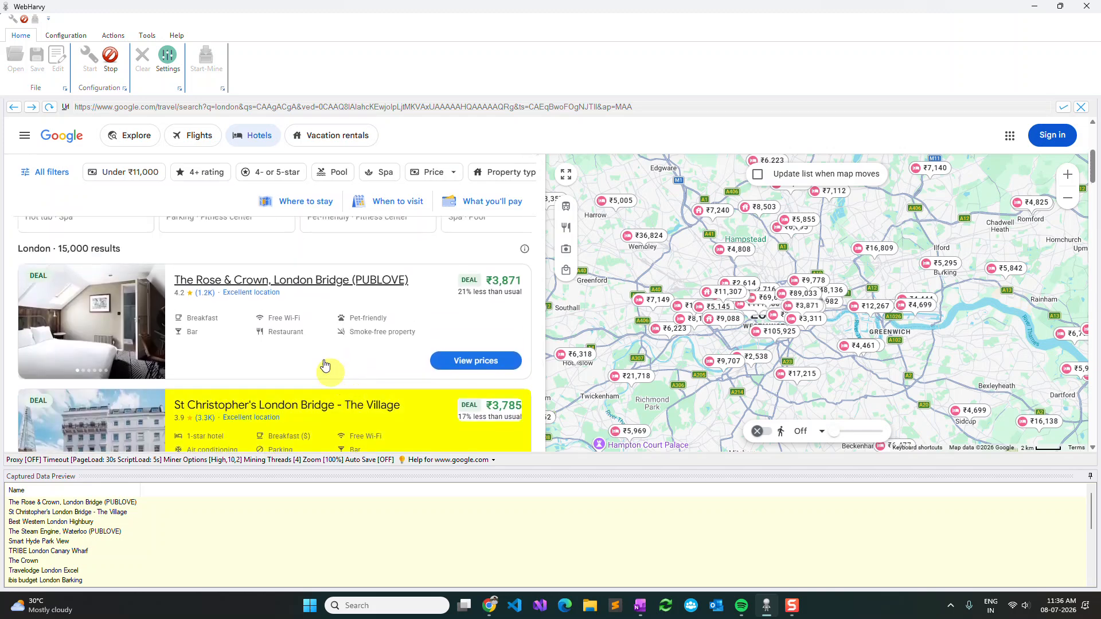
left_click(315, 285)
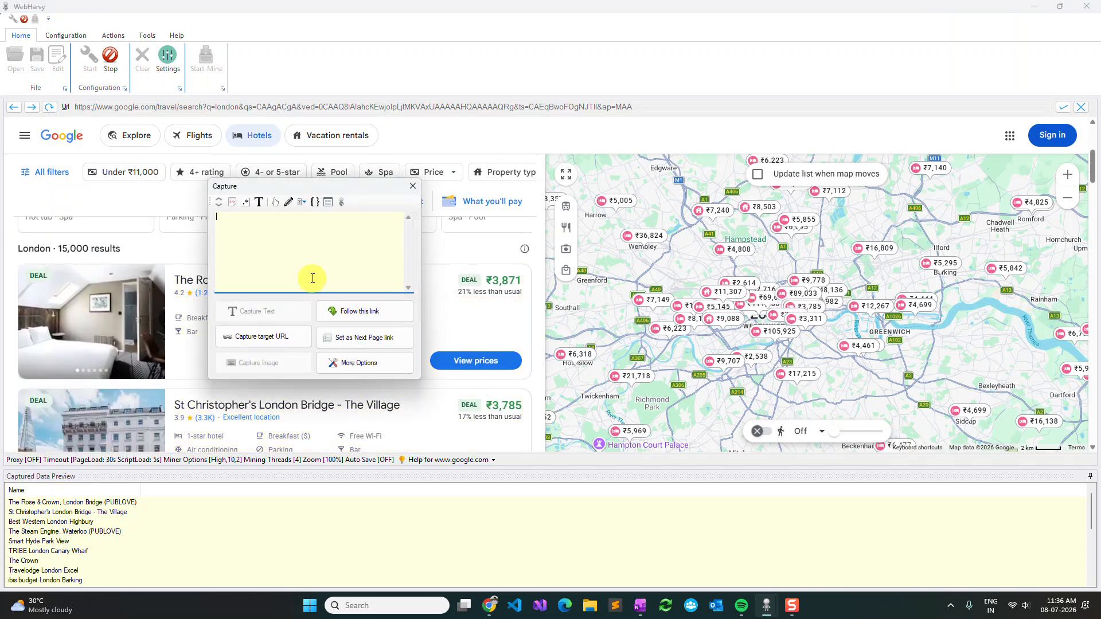
left_click(367, 314)
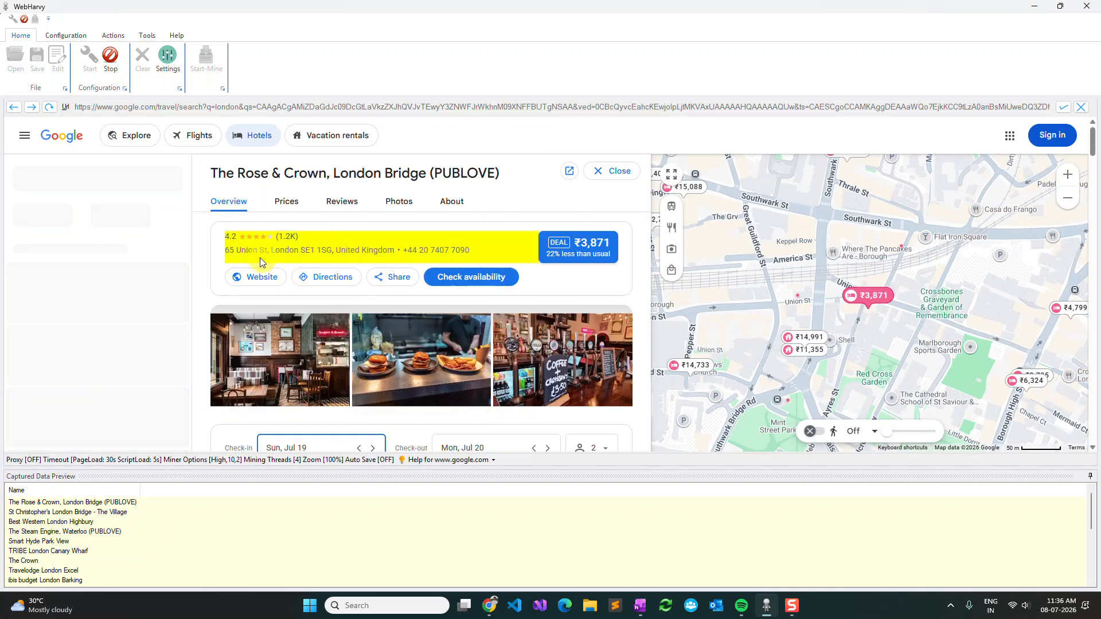
Step: Capture the hotel's rating score from its details page as Rating
left_click(227, 237)
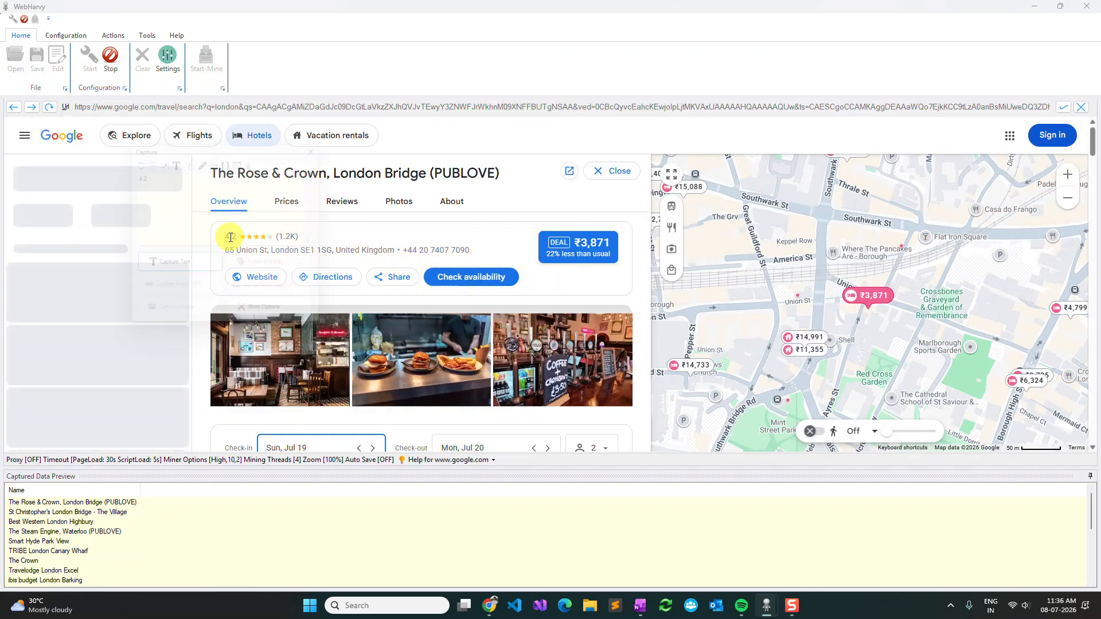
left_click(193, 266)
type("Rating")
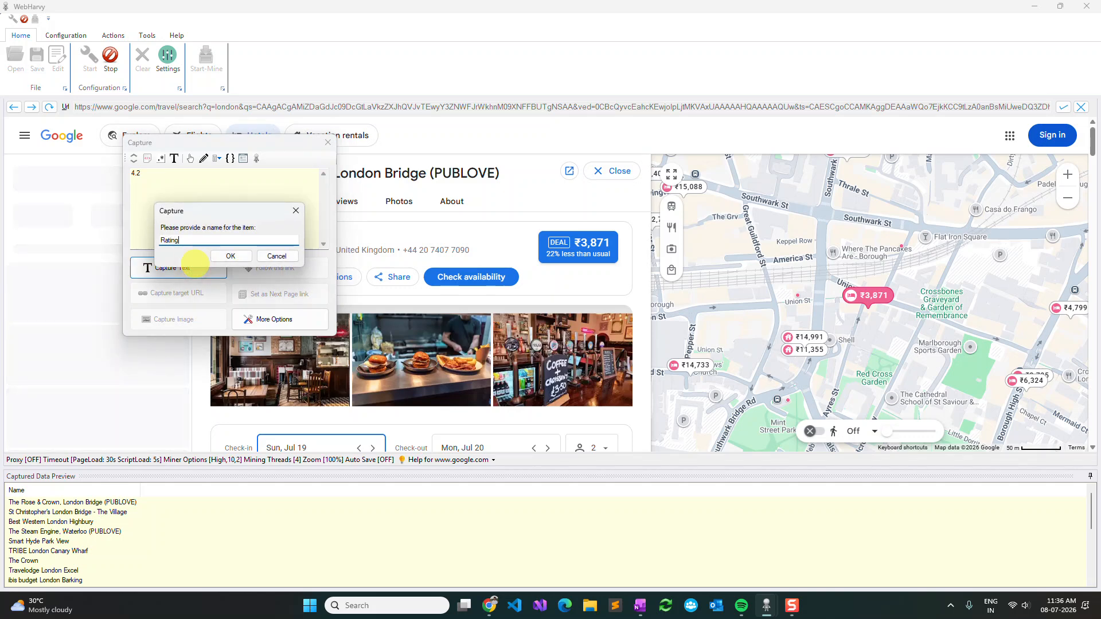
key("Return")
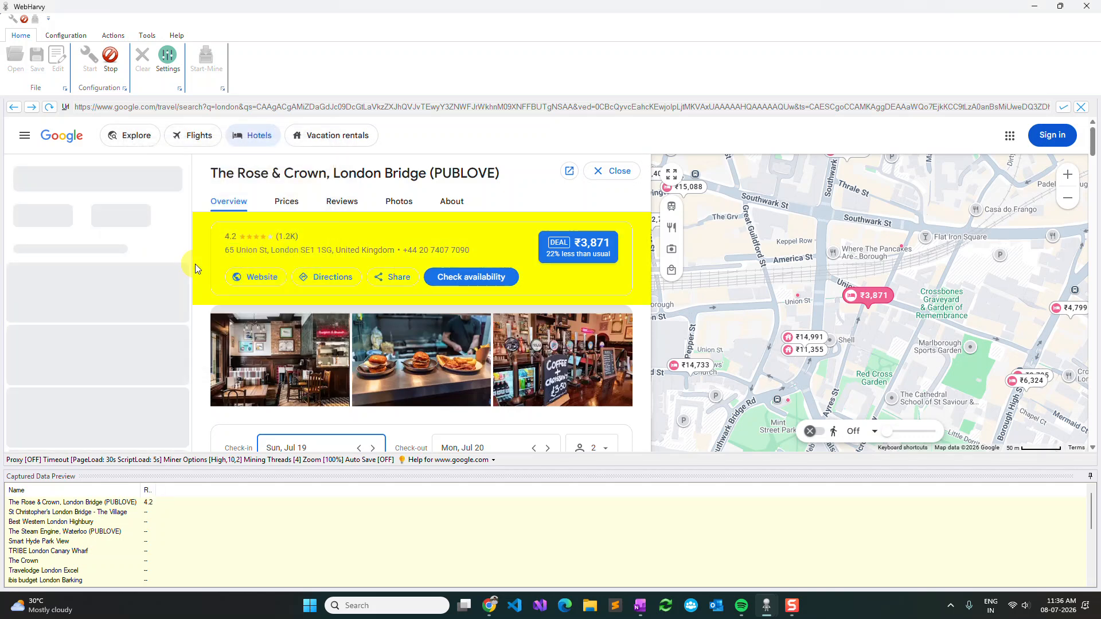
Step: Capture the review count shown beside the star rating as a separate reviews text item
left_click(284, 237)
left_click(238, 273)
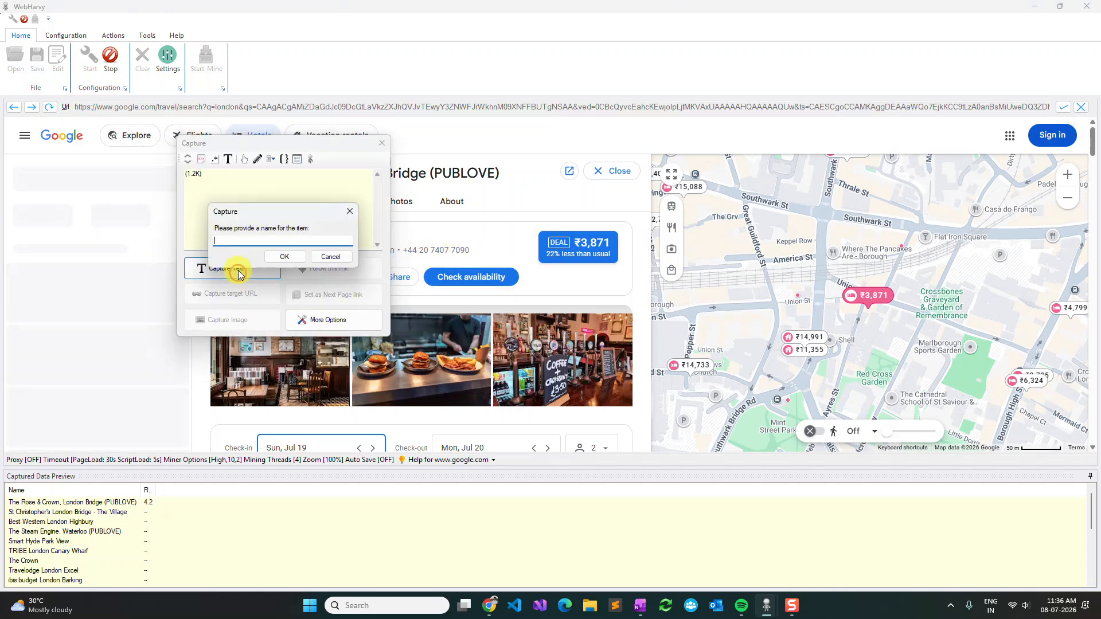
type("RE")
key("BackSpace")
type("eviews")
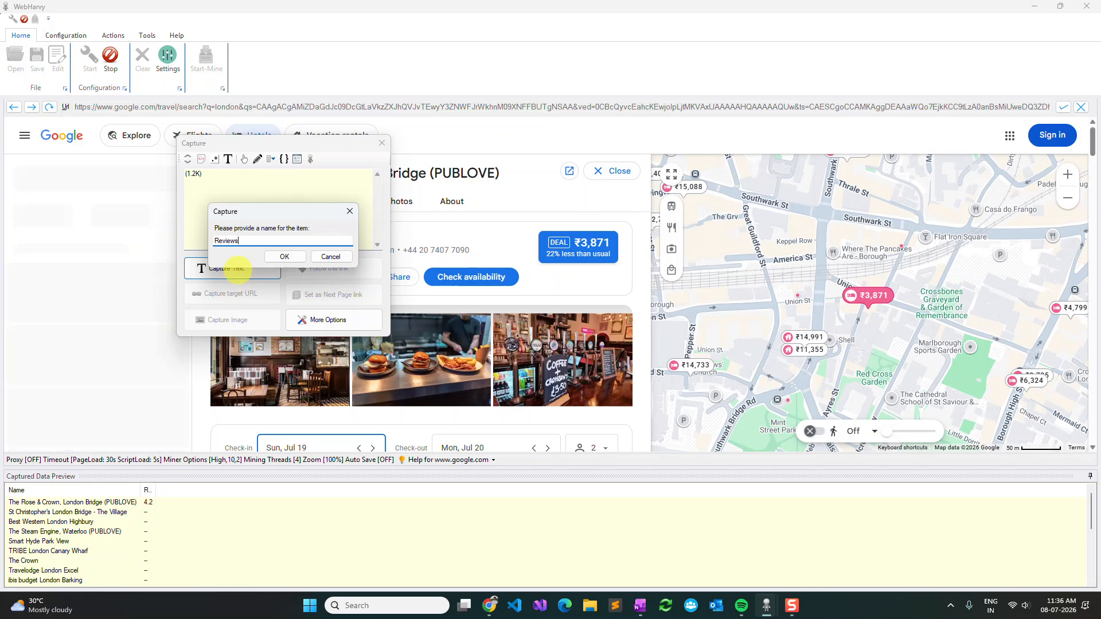
key("Return")
Step: Capture the hotel's price from the summary bar with the travel dates as Price
scroll(238, 274, "down", 10)
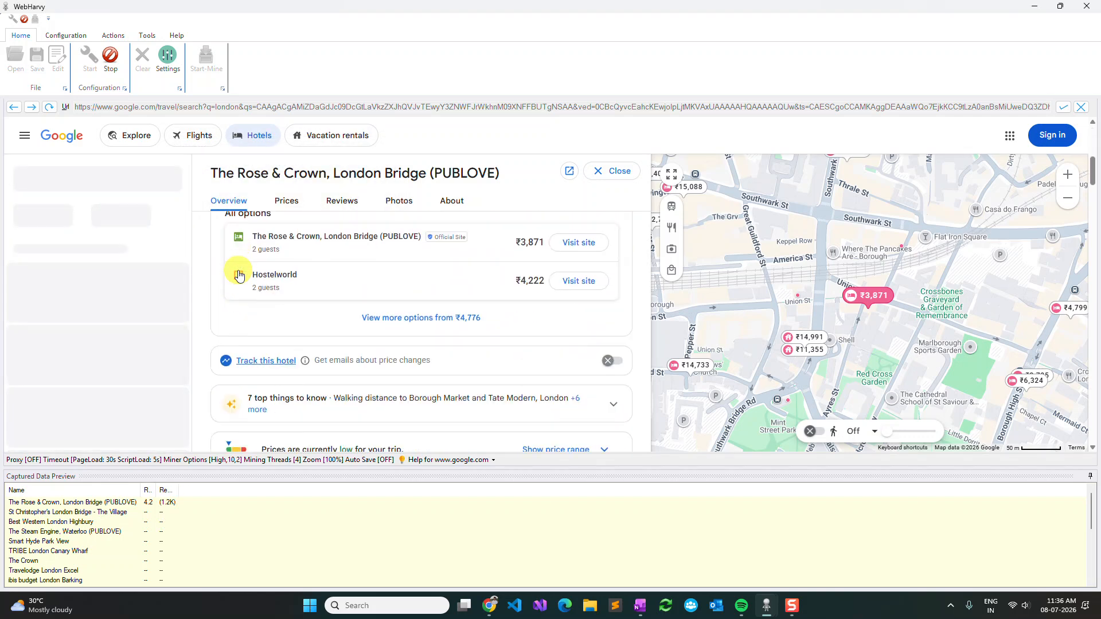
scroll(269, 333, "down", 2)
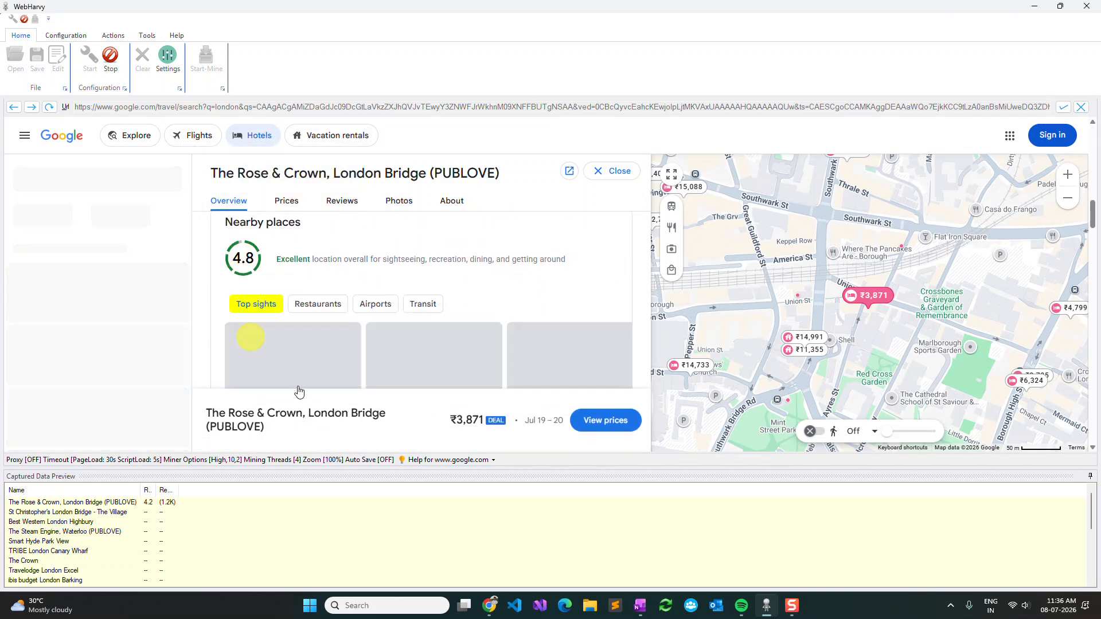
left_click(462, 421)
left_click(419, 353)
type("Pri")
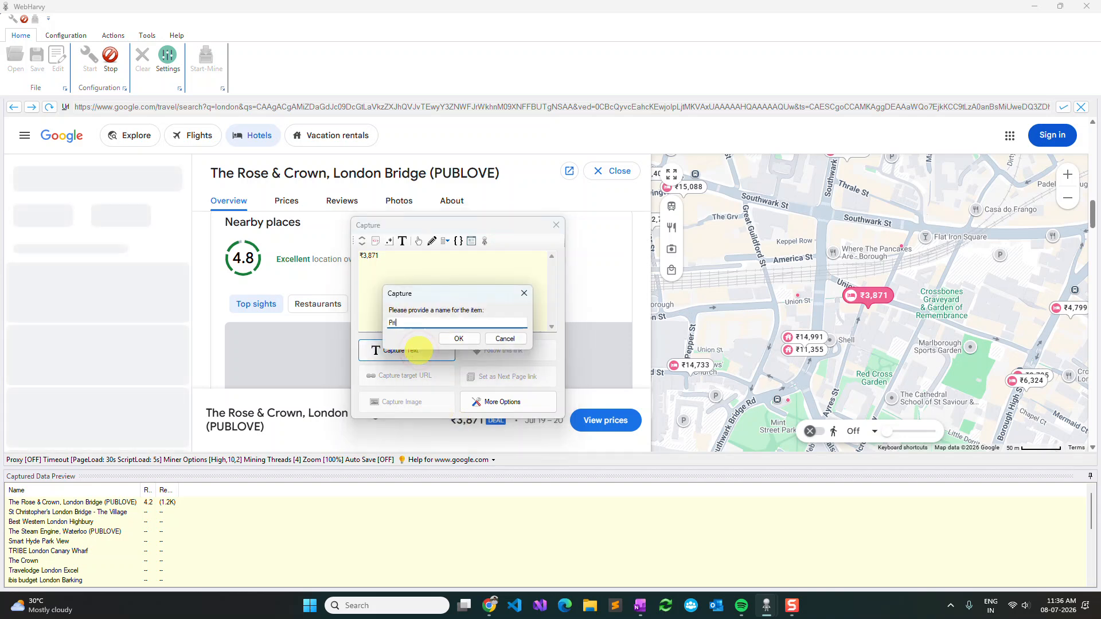
type("ce")
key("Return")
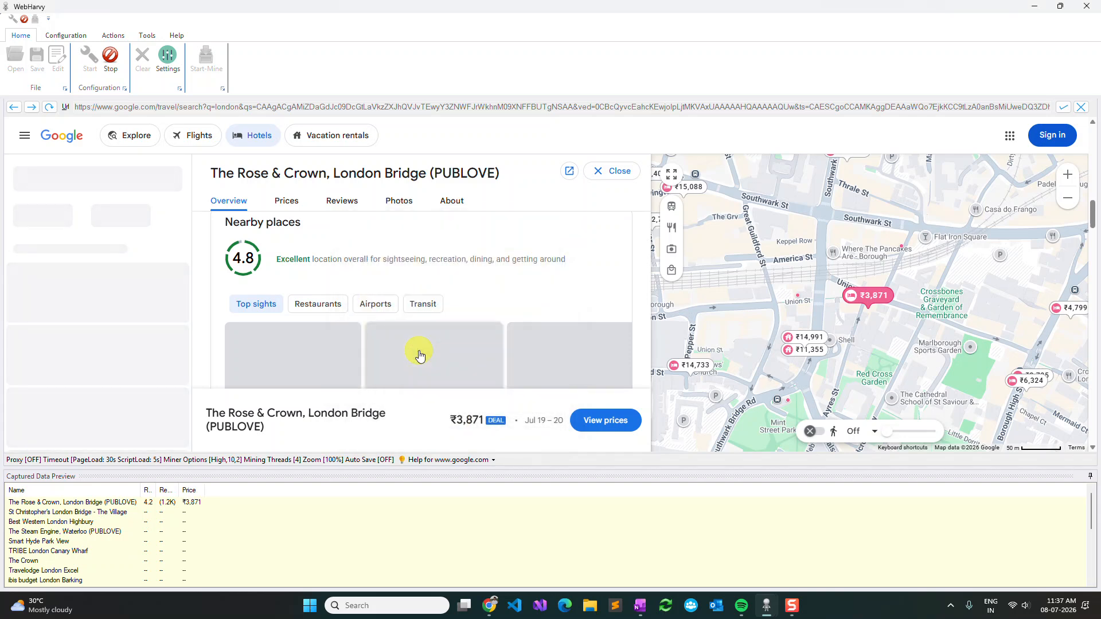
Step: Capture the text following the Nearby places heading, from the 4.8 location score through St. Paul's Cathedral, as Nearby places
scroll(421, 356, "up", 4)
scroll(420, 356, "down", 2)
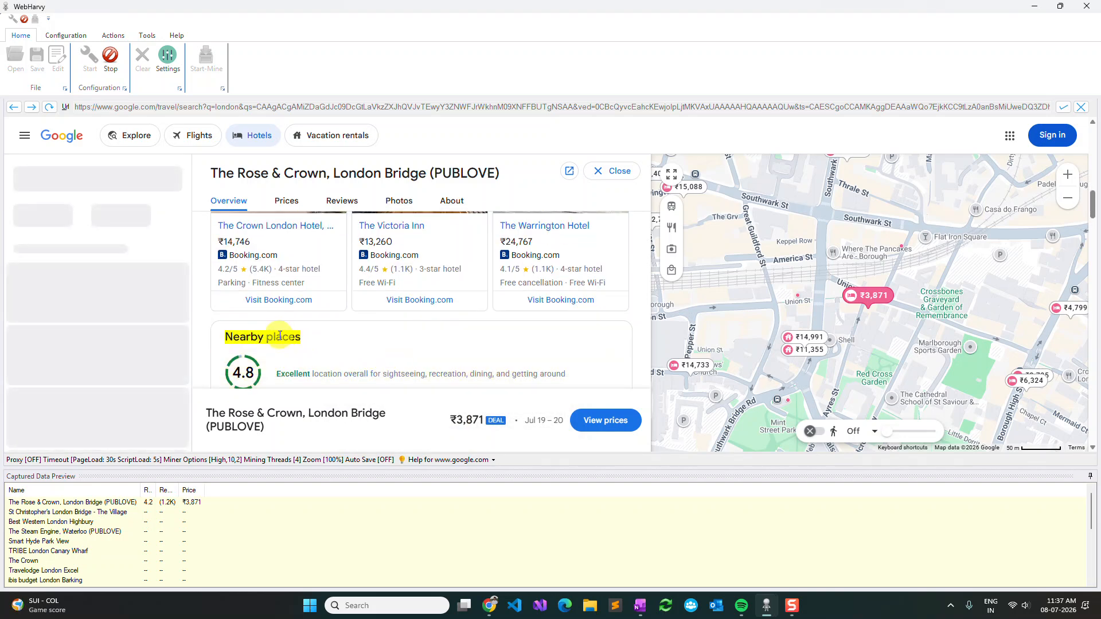
left_click(280, 336)
left_click(388, 347)
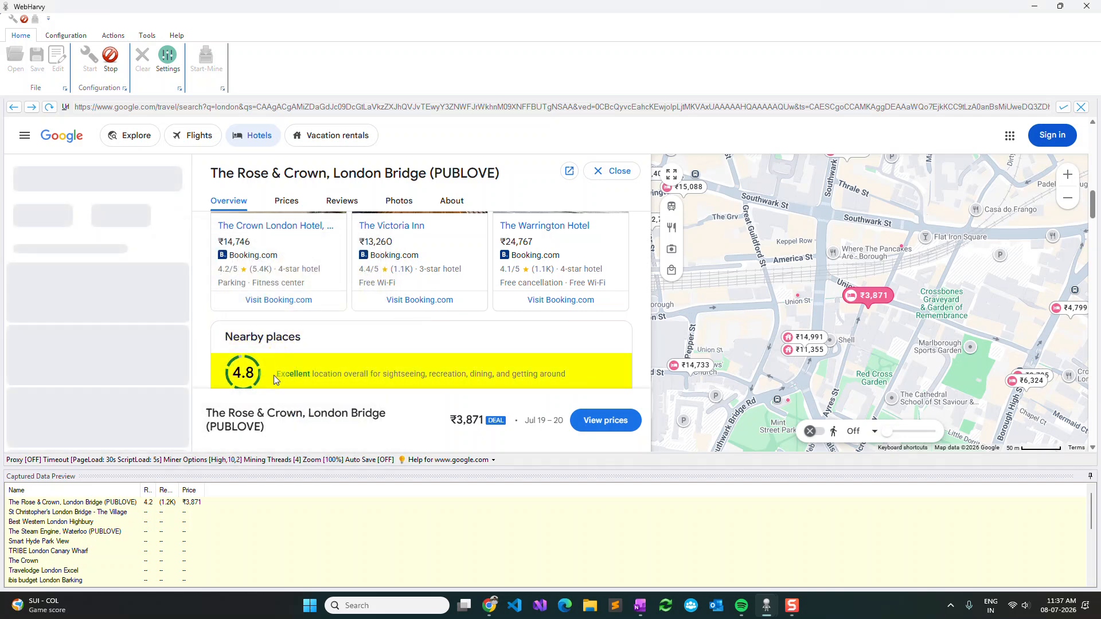
left_click(276, 335)
left_click(221, 258)
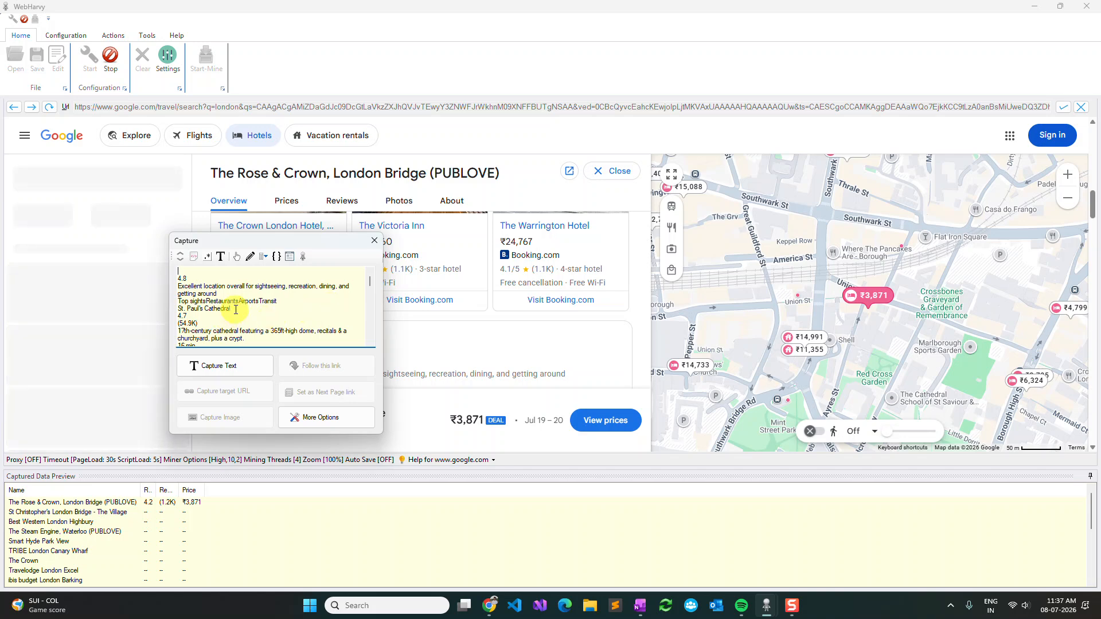
left_click_drag(236, 310, 175, 286)
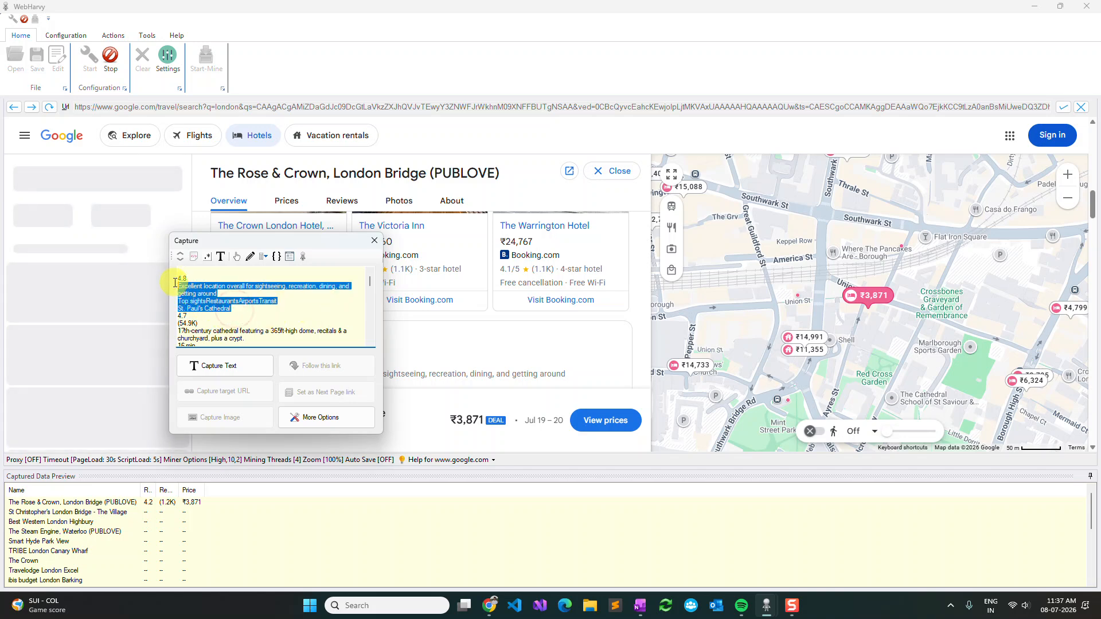
left_click(204, 366)
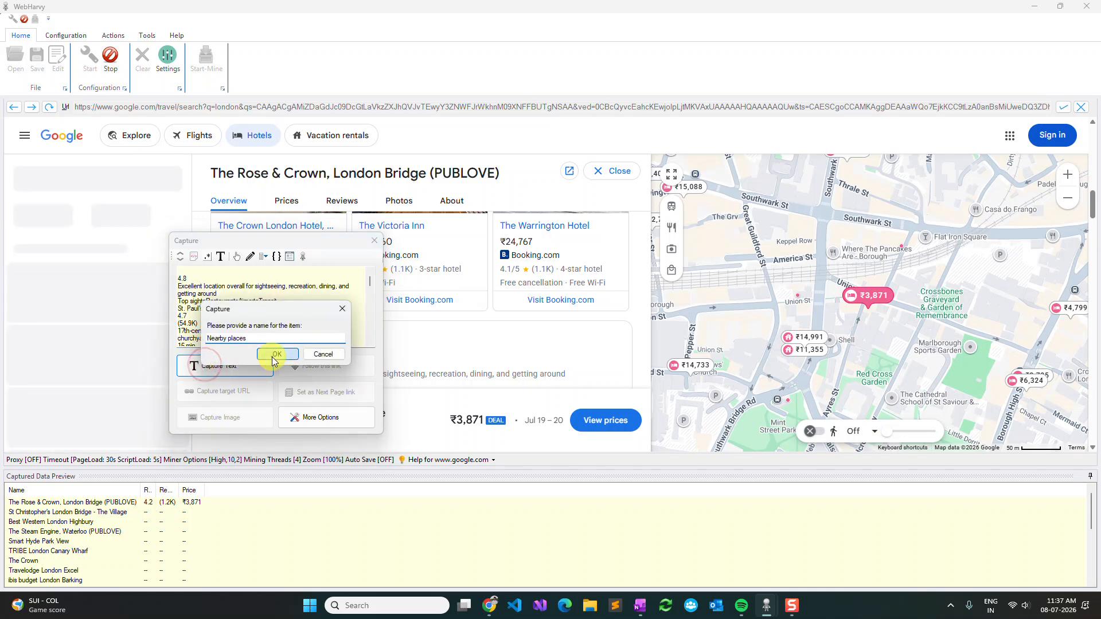
left_click(276, 355)
Step: Open the hotel's About section by adding a Click action on its heading to the configuration
scroll(348, 342, "up", 5)
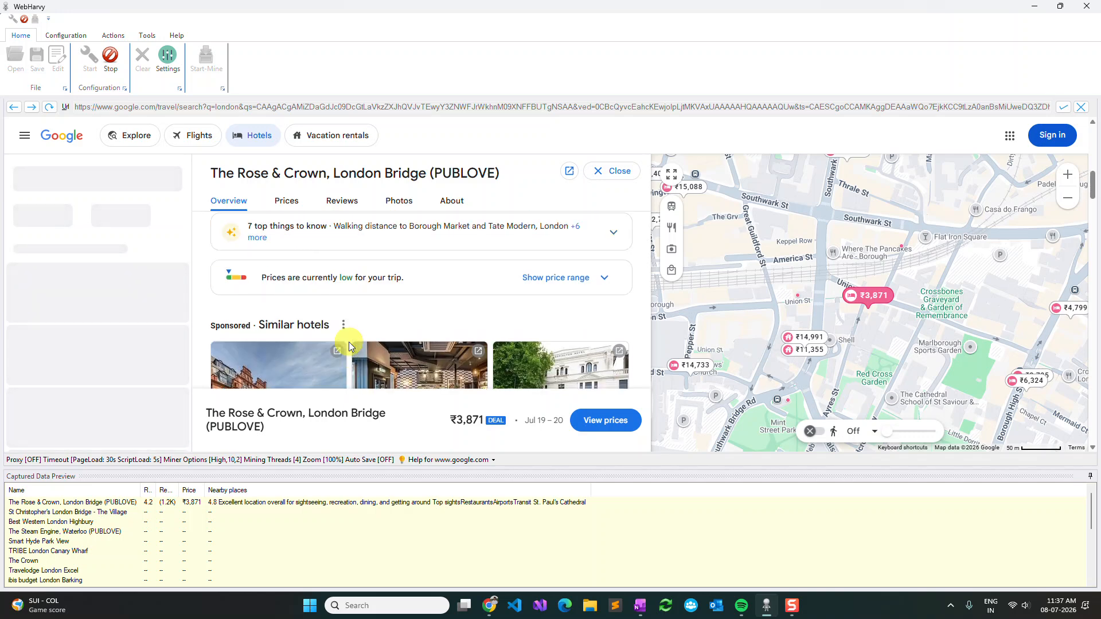
scroll(349, 346, "up", 5)
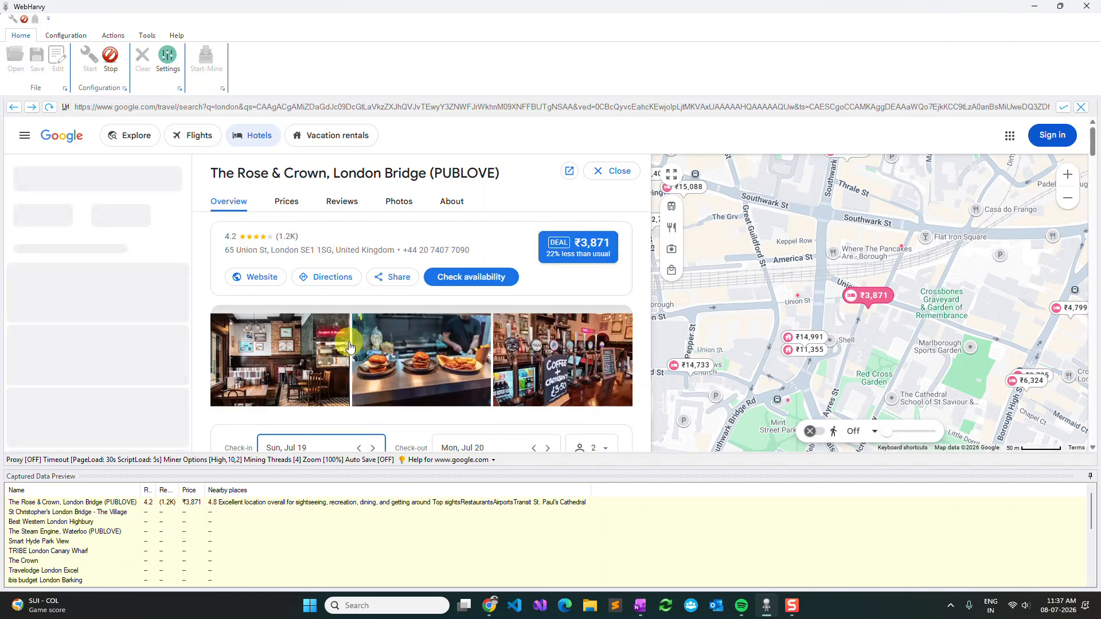
left_click(453, 204)
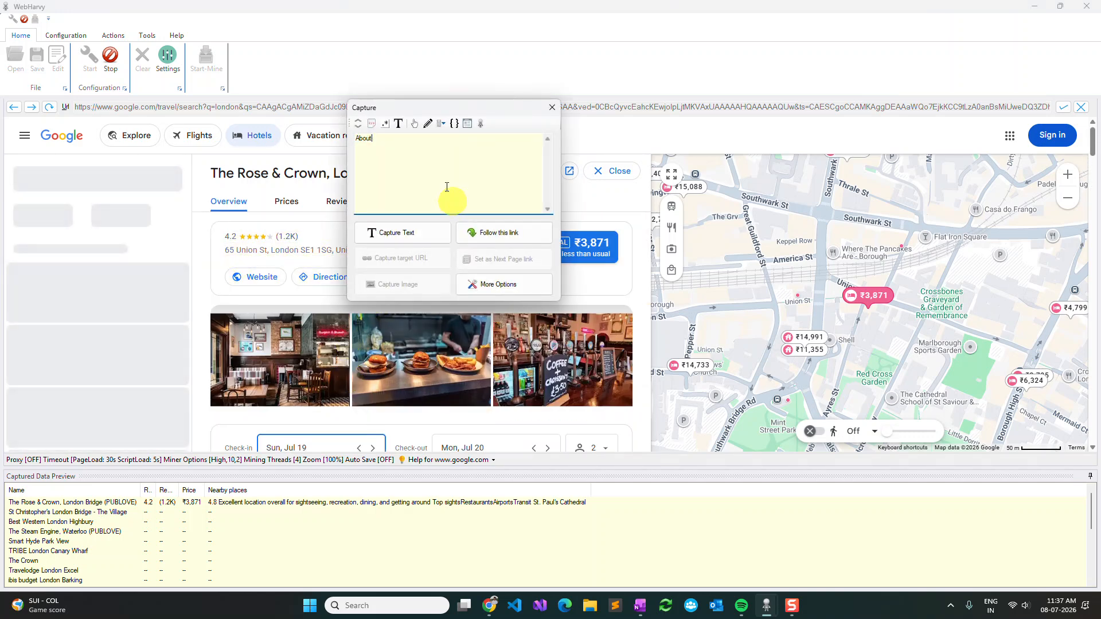
left_click(415, 128)
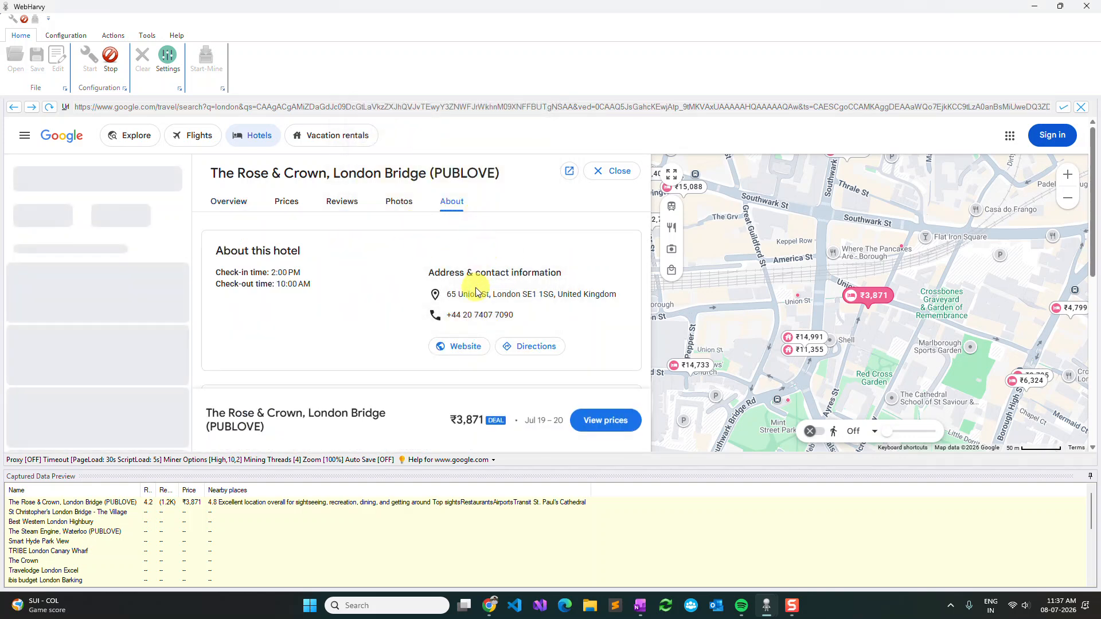
Step: Capture the target URL of the hotel's Website link in the contact information as website
left_click(462, 351)
left_click(422, 401)
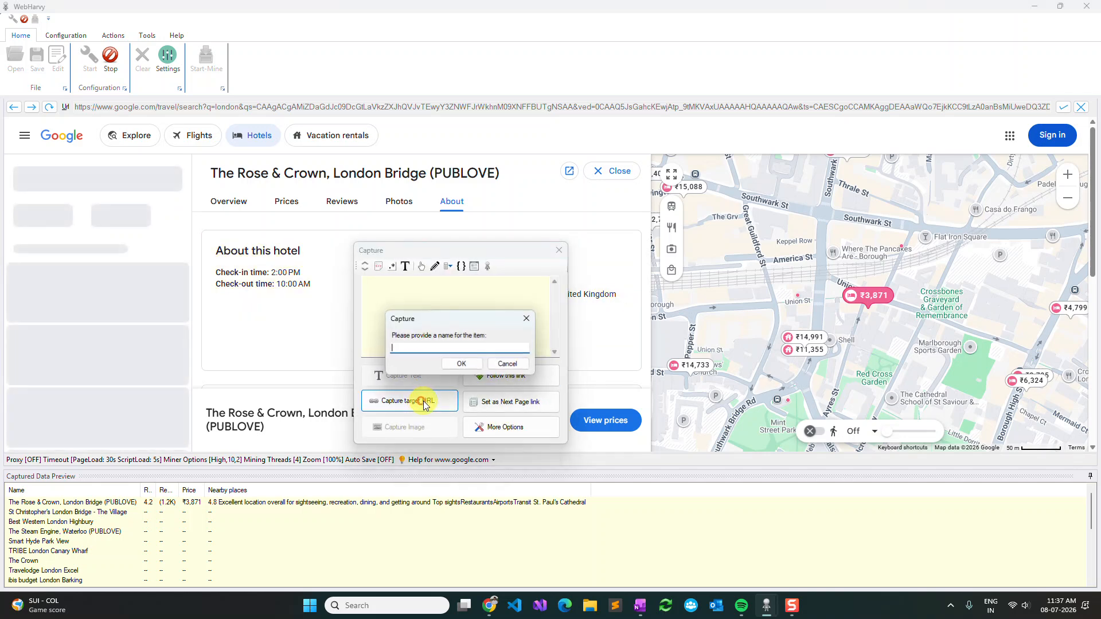
type("w")
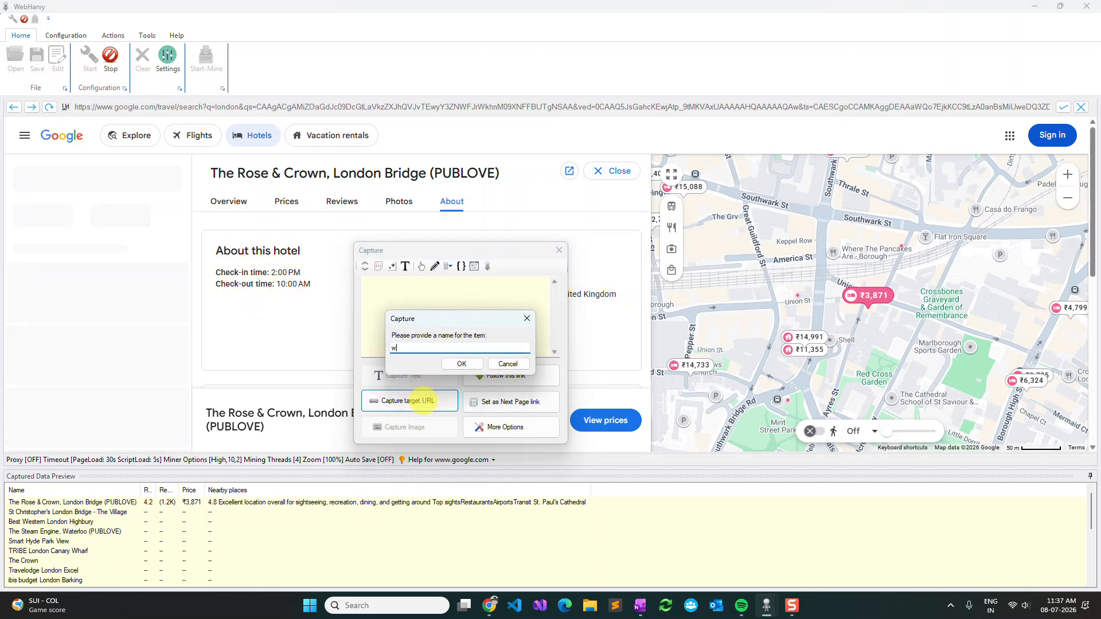
type("ebsite")
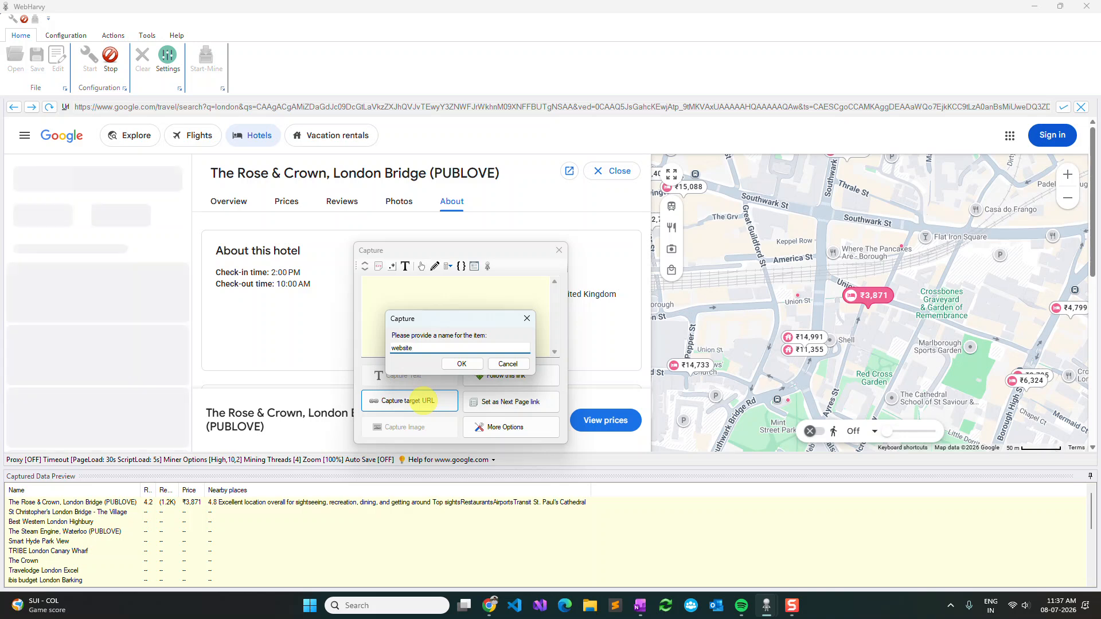
left_click(469, 364)
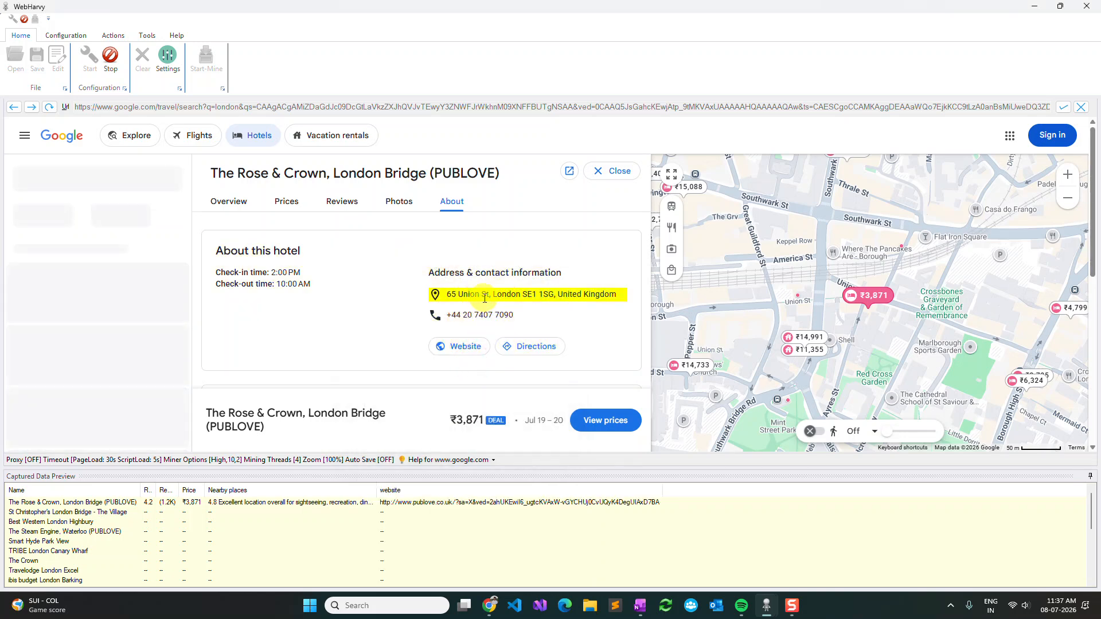
Step: Capture the hotel's street address from the contact information as a text item named Address
left_click(485, 297)
left_click(448, 335)
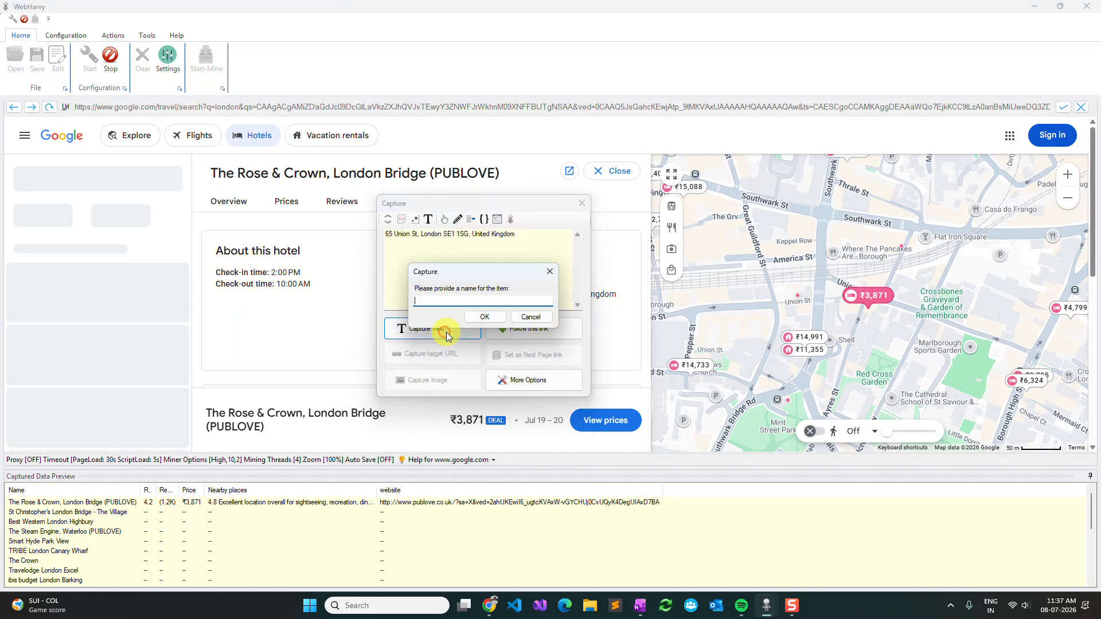
type("Address")
key("Return")
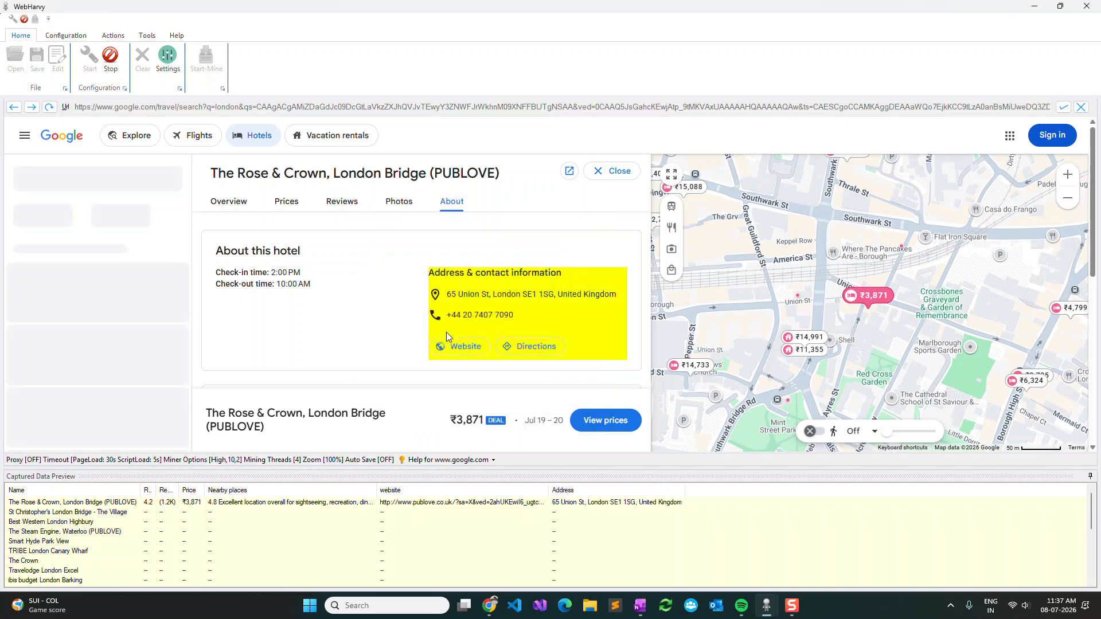
Step: Capture the hotel's phone number, listed below the address, as a text item named Phone
left_click(457, 316)
left_click(444, 347)
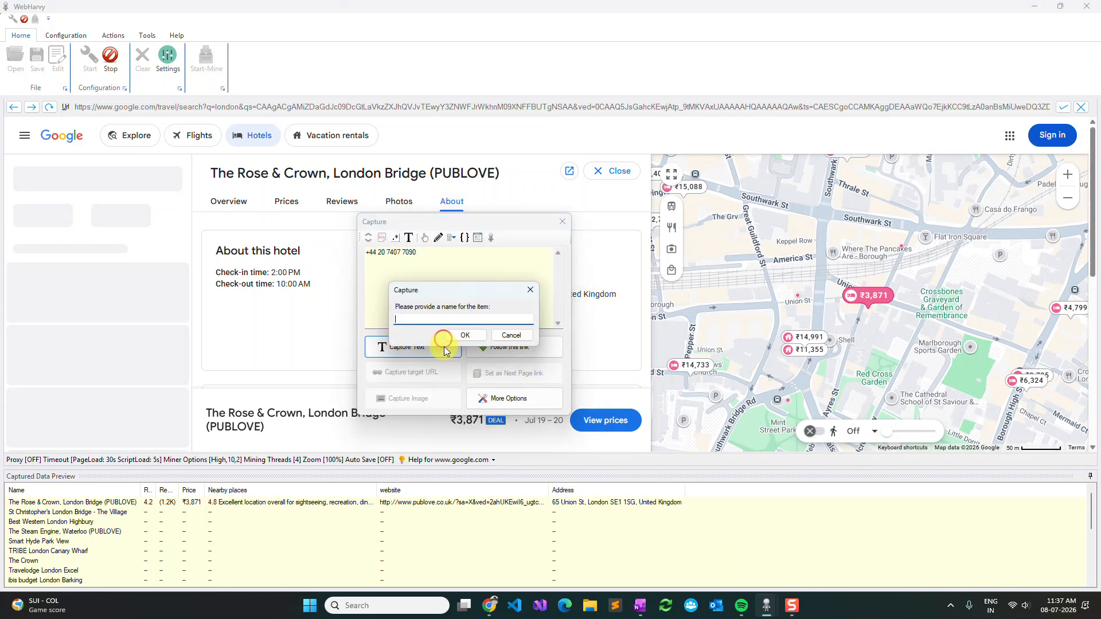
type("Phone")
key("Return")
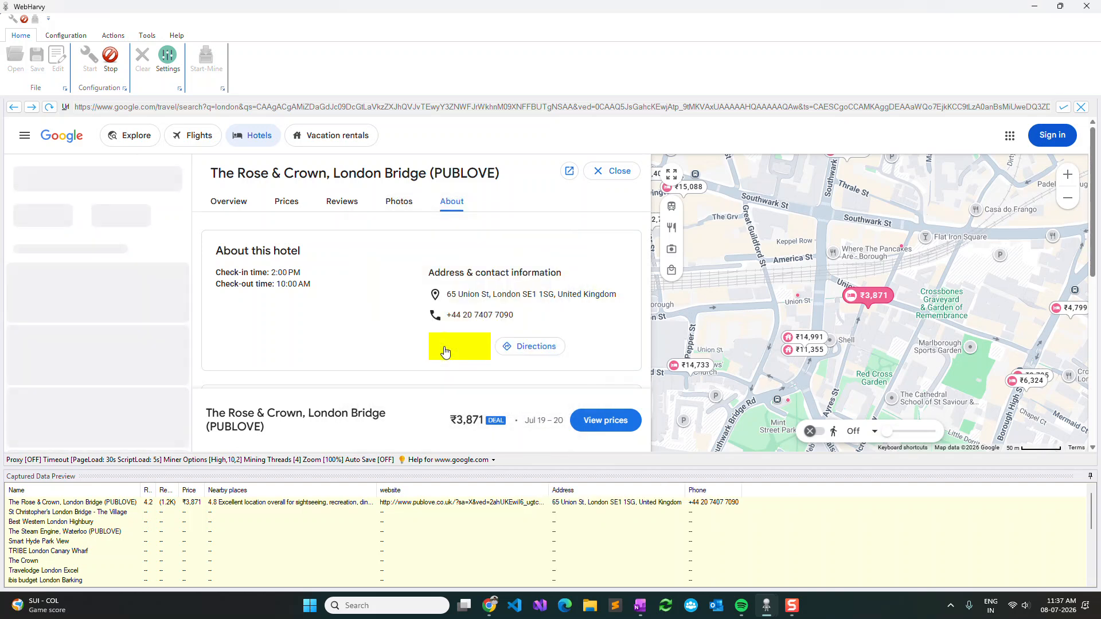
Step: Stop the configuration now that all hotel detail items are captured
left_click(111, 66)
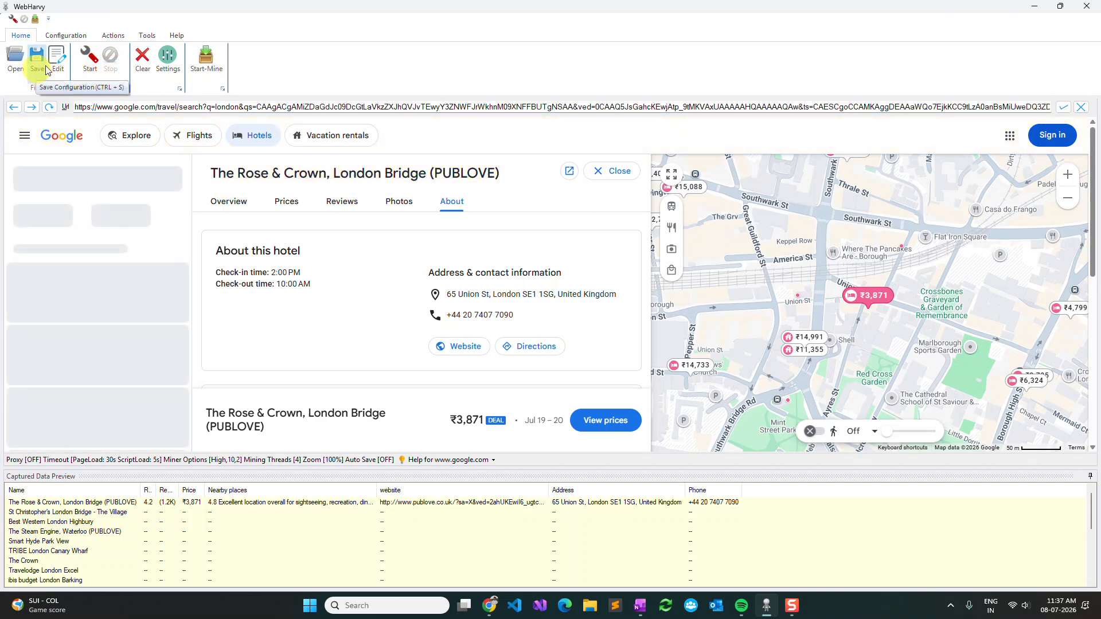
left_click(147, 35)
left_click(25, 38)
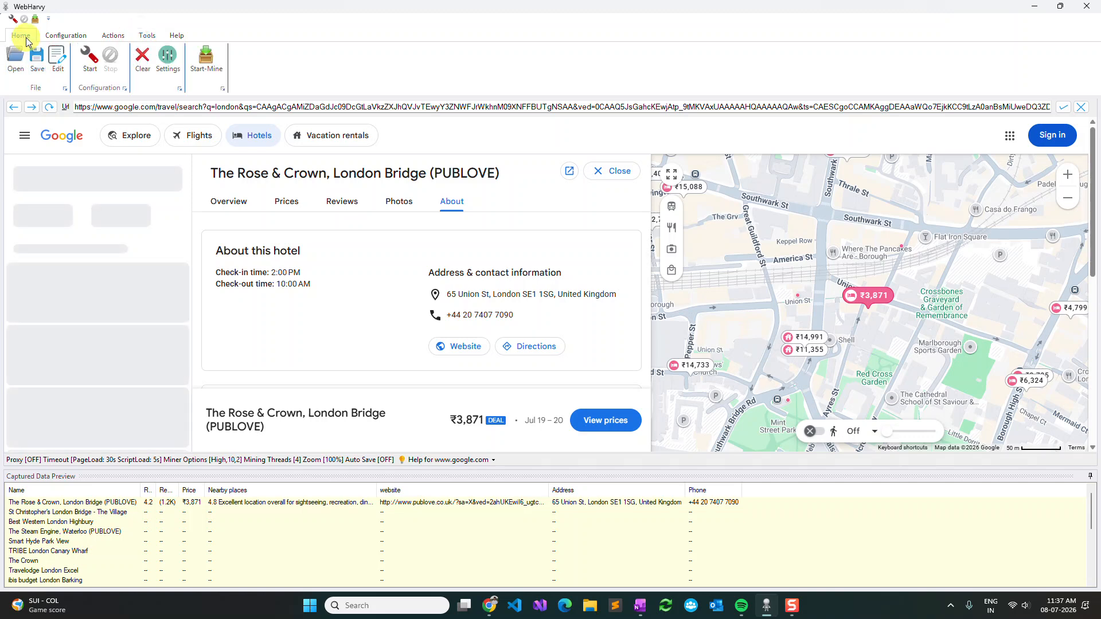
Step: Open the miner, set it to mine all pages, start mining the hotel data and select row 20 of the results
left_click(208, 62)
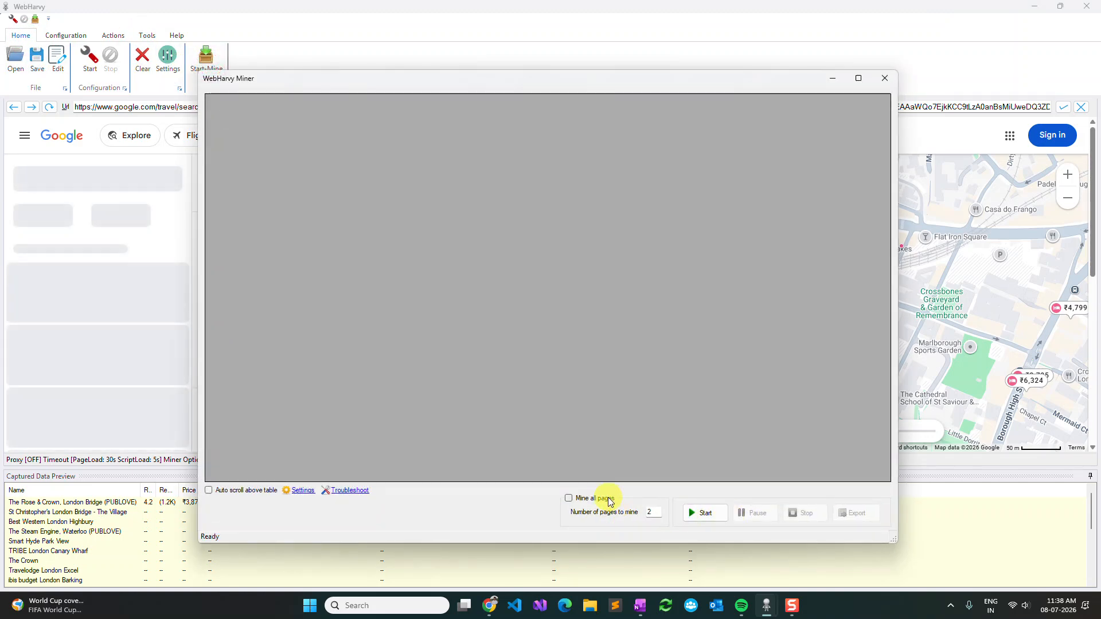
left_click(608, 499)
left_click(705, 517)
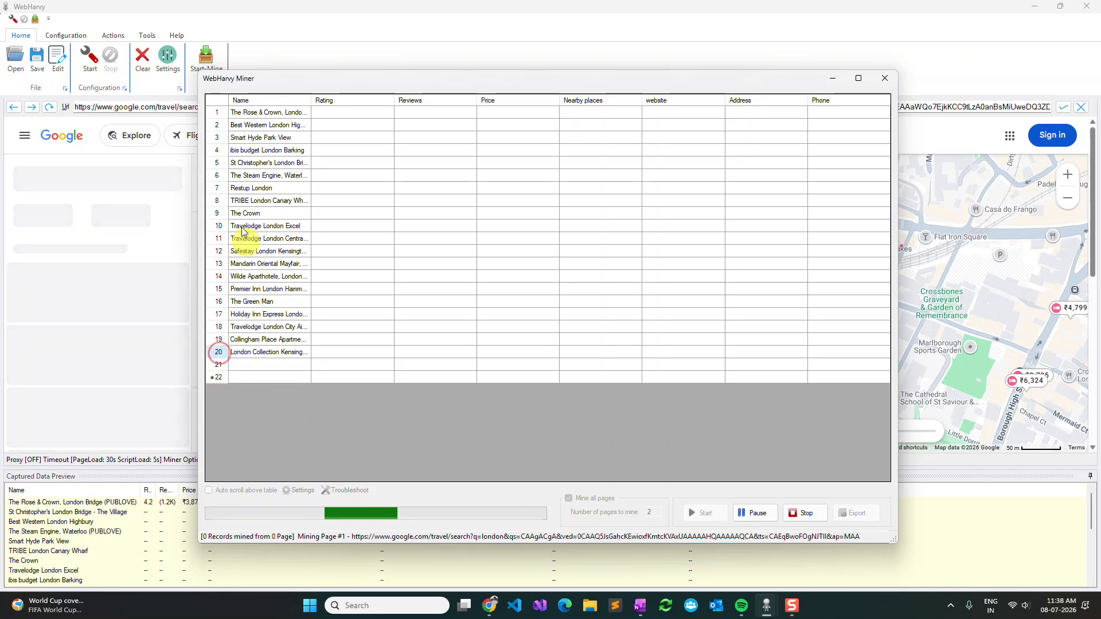
left_click(220, 352)
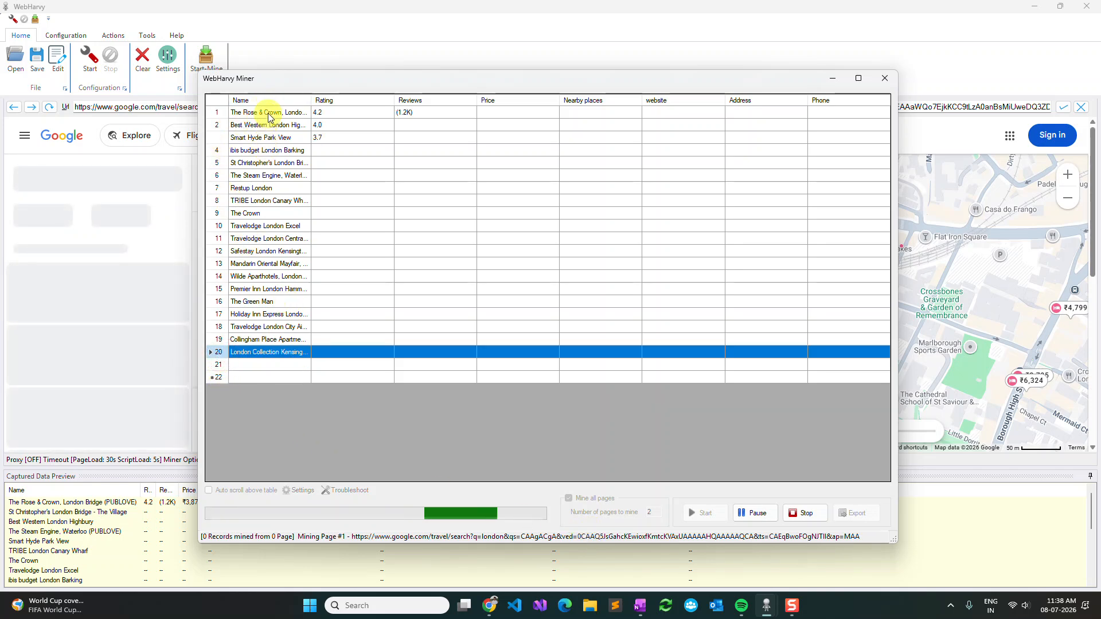